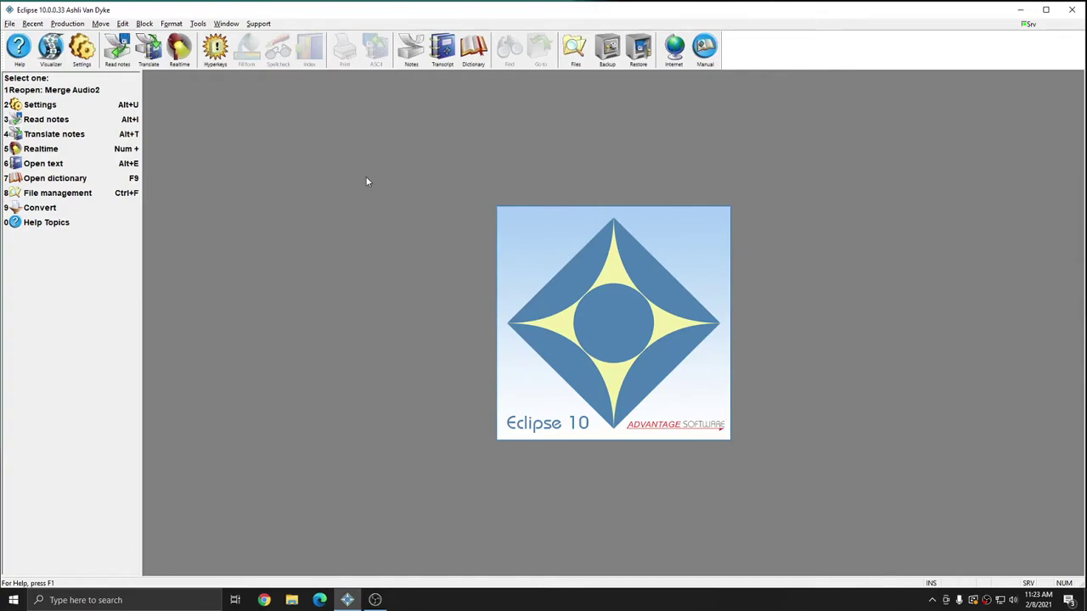
# Step: Open the realtime audio recording settings, showing the microphone channel at PCM 16-bit
pyautogui.click(83, 45)
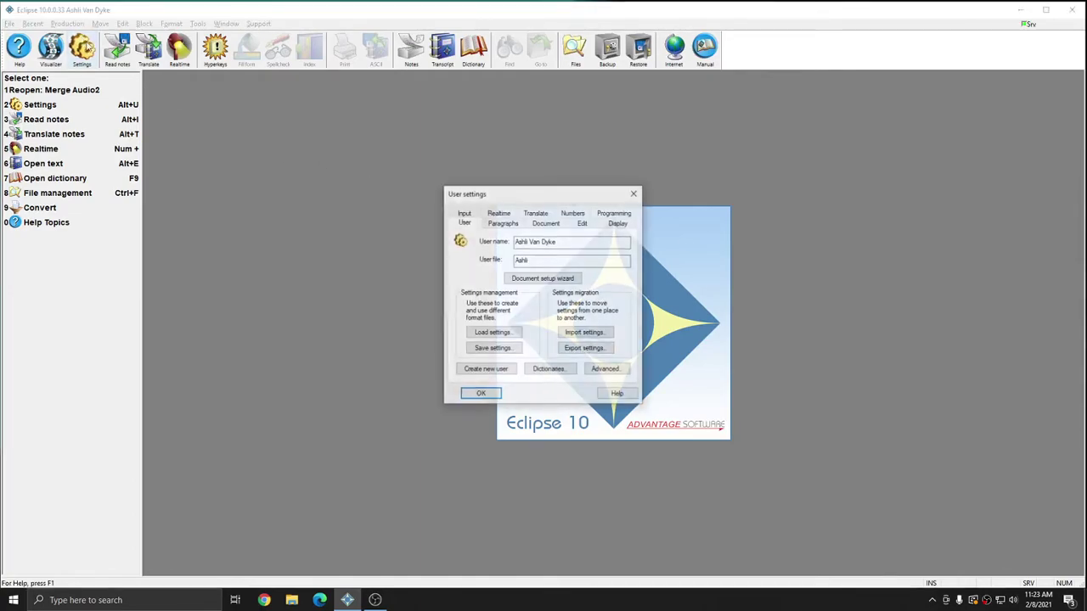
pyautogui.click(509, 215)
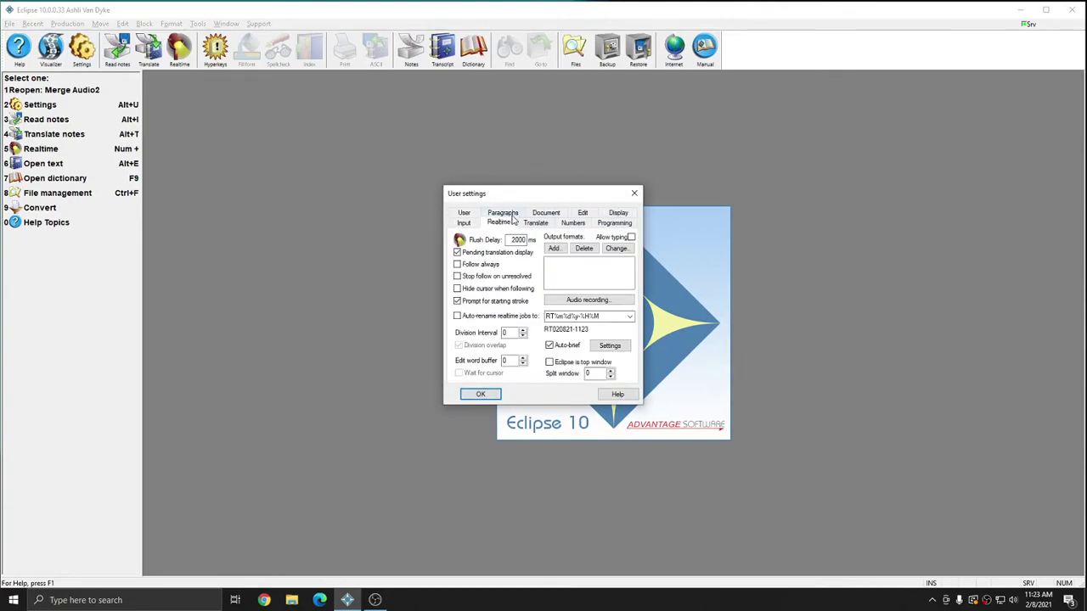
pyautogui.click(590, 300)
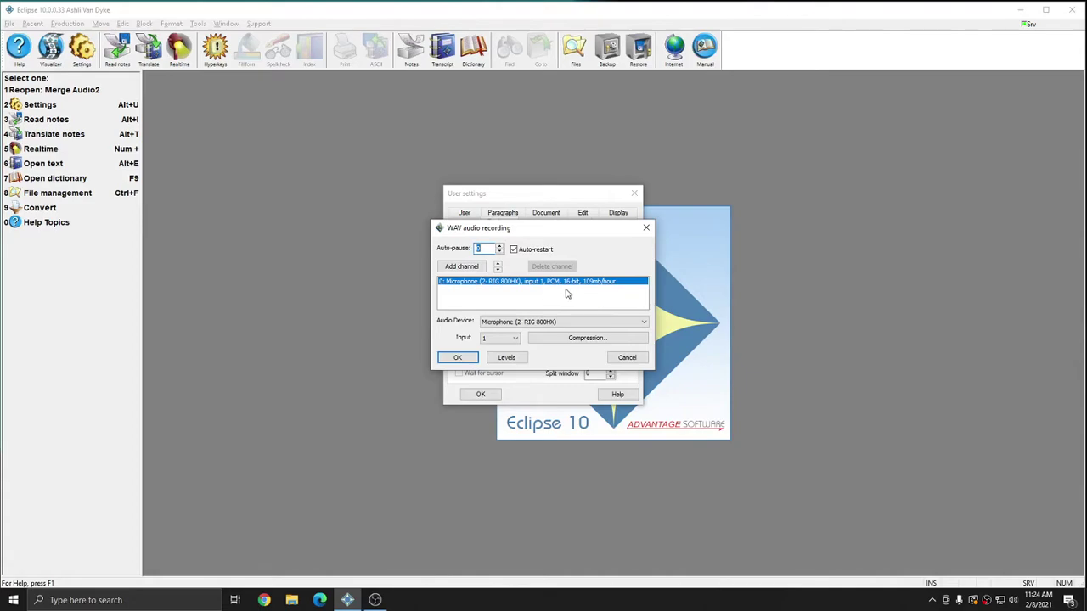
# Step: Change the microphone channel's compression from PCM to Opus 25mb/hour and save the settings
pyautogui.click(576, 342)
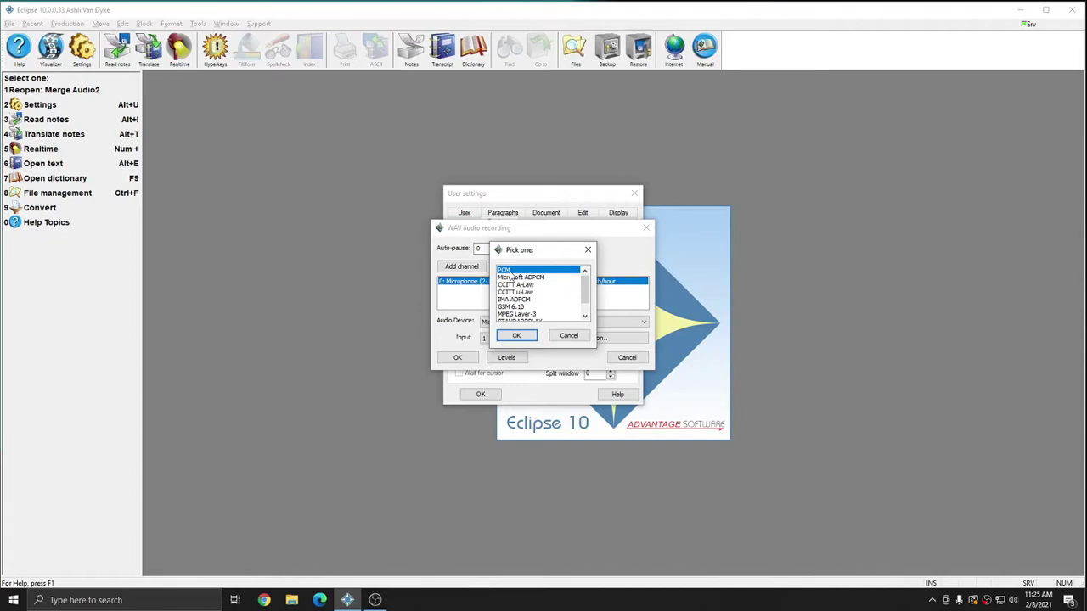
pyautogui.click(523, 337)
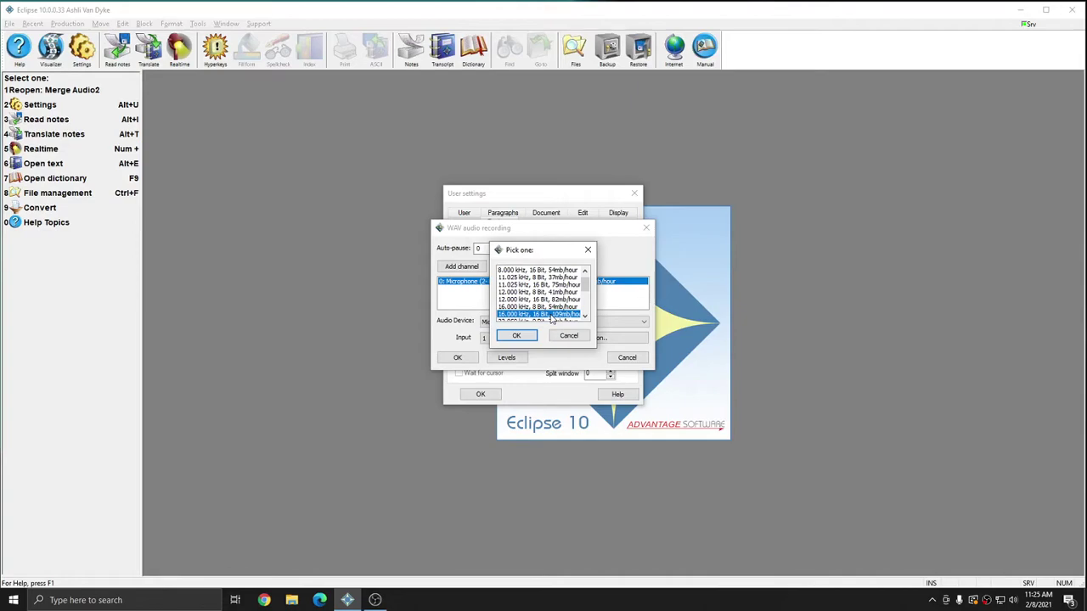
pyautogui.click(567, 336)
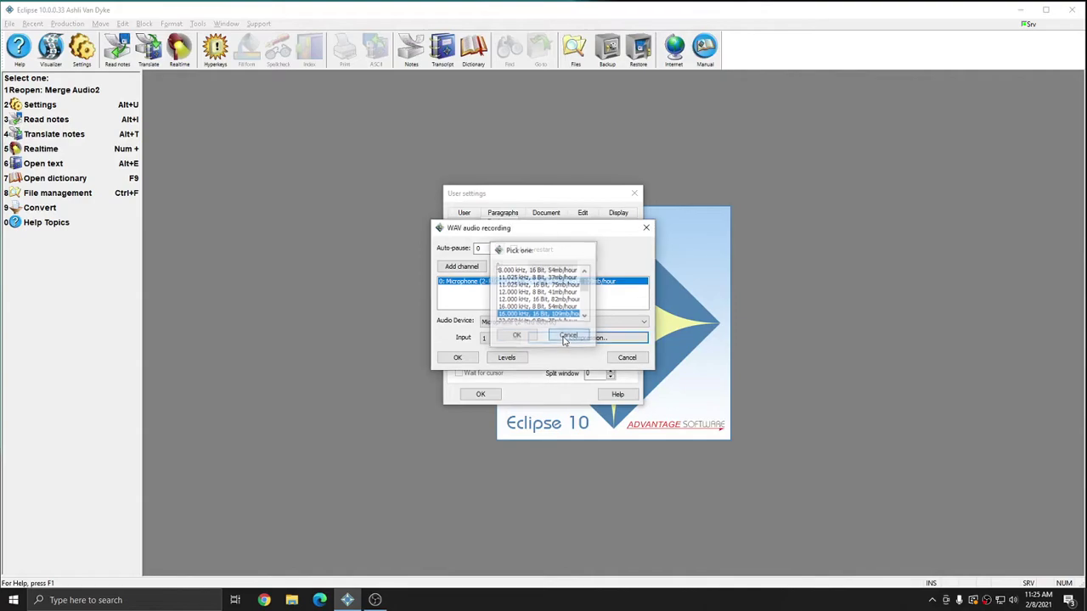
pyautogui.click(560, 338)
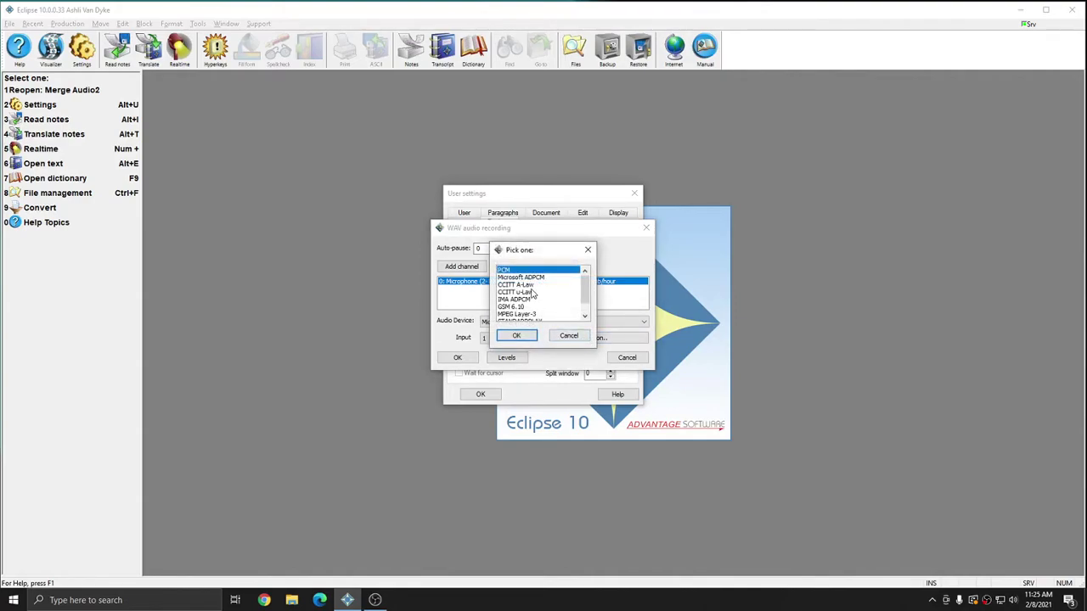
pyautogui.scroll(-3, 524, 297)
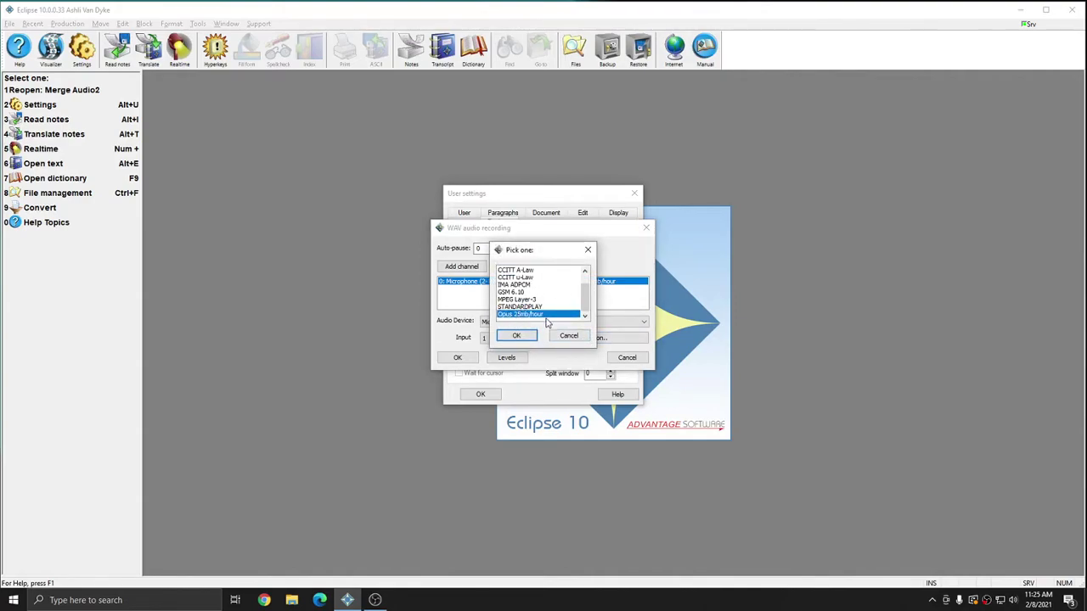
pyautogui.click(516, 336)
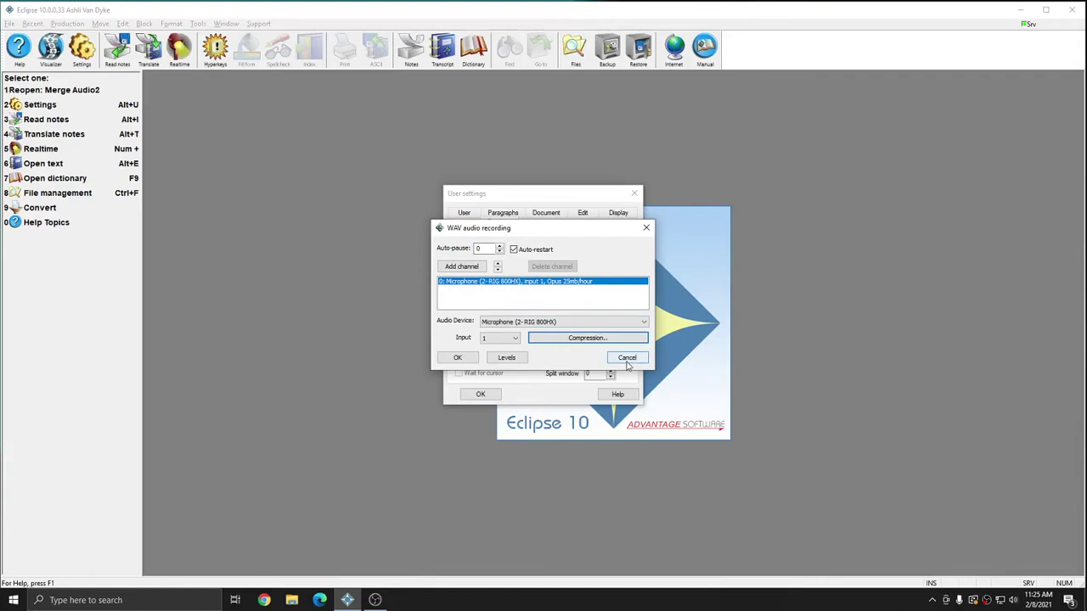
pyautogui.click(456, 357)
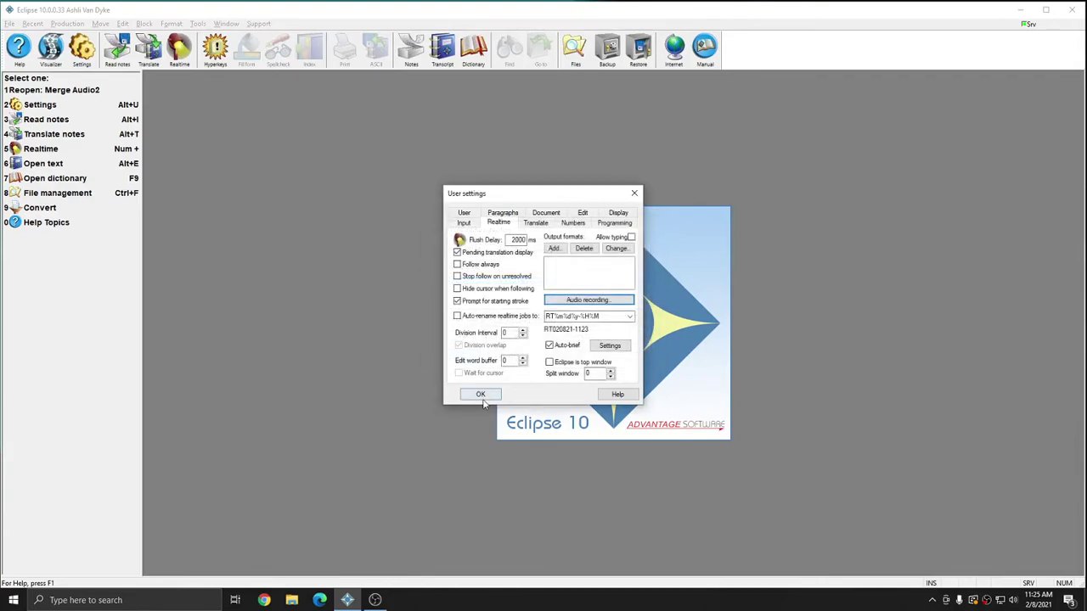
# Step: Close User settings, then return to the realtime audio recording dialog with Alt+U
pyautogui.click(484, 395)
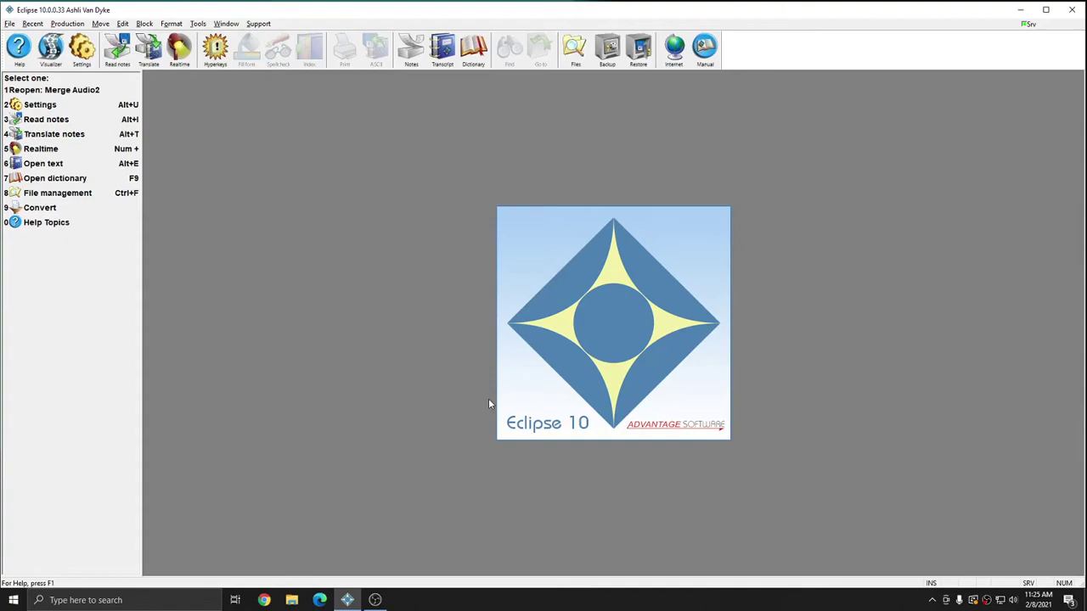
pyautogui.hotkey('alt', 'u')
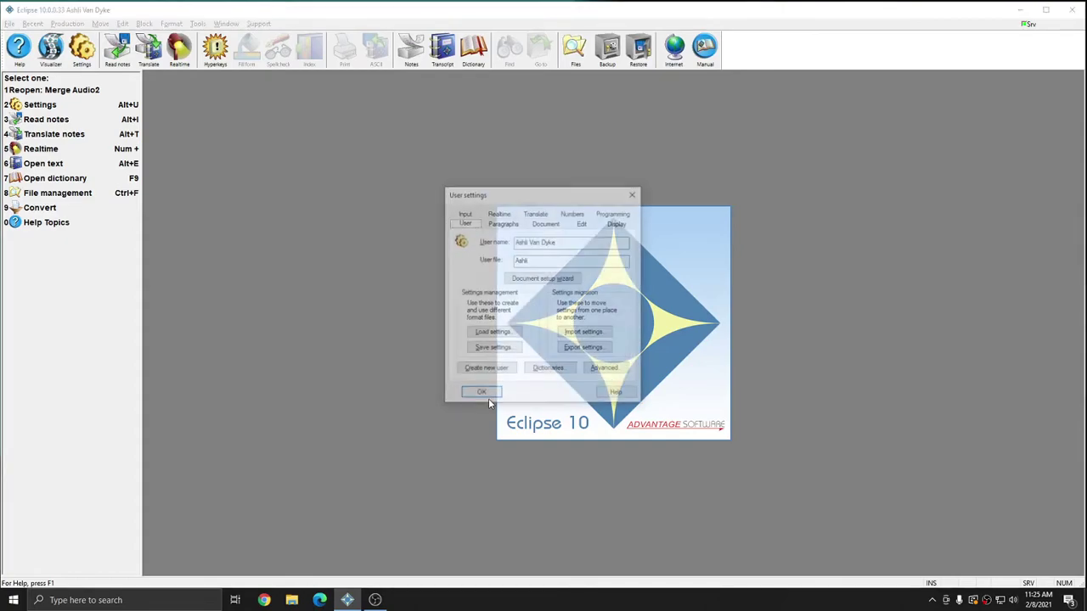
pyautogui.click(508, 214)
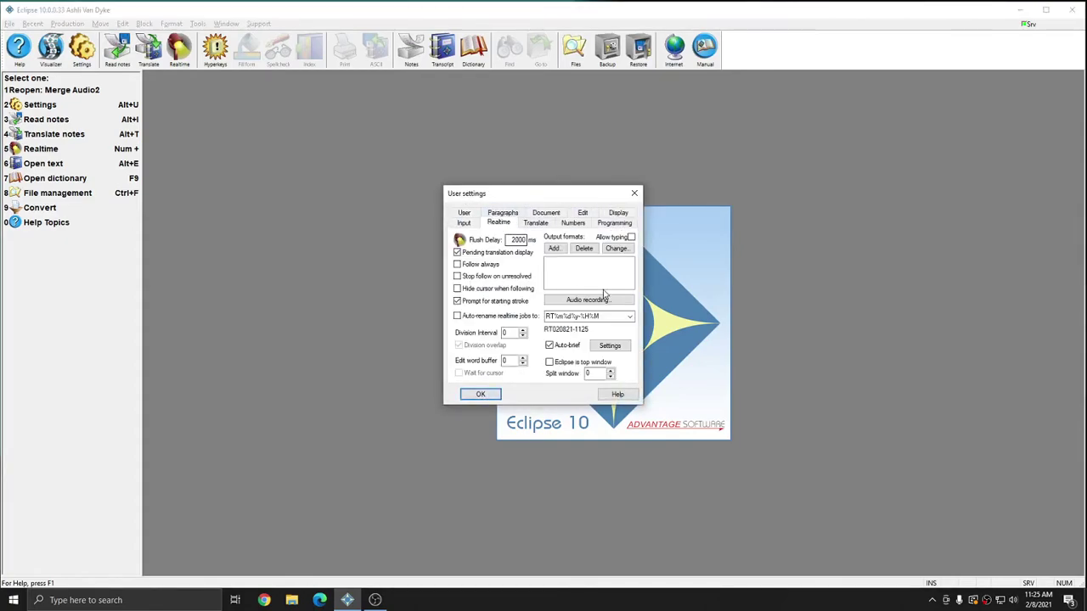
pyautogui.click(589, 299)
# Step: Add extra Opus recording channels, set channel 0's input to Mix, and review channel 1
pyautogui.click(462, 265)
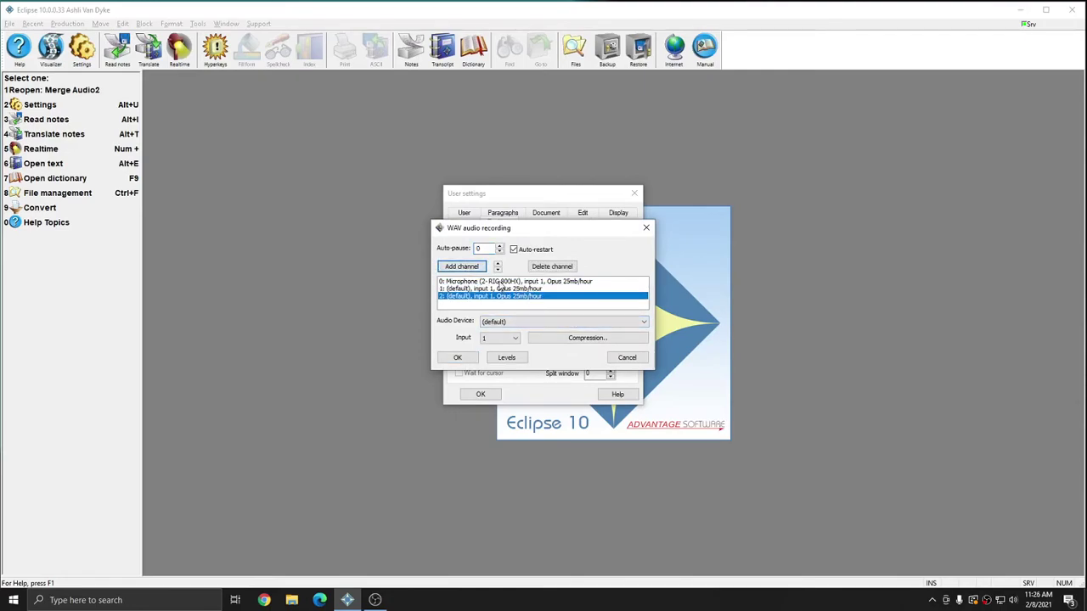
pyautogui.click(501, 281)
pyautogui.click(500, 337)
pyautogui.click(490, 349)
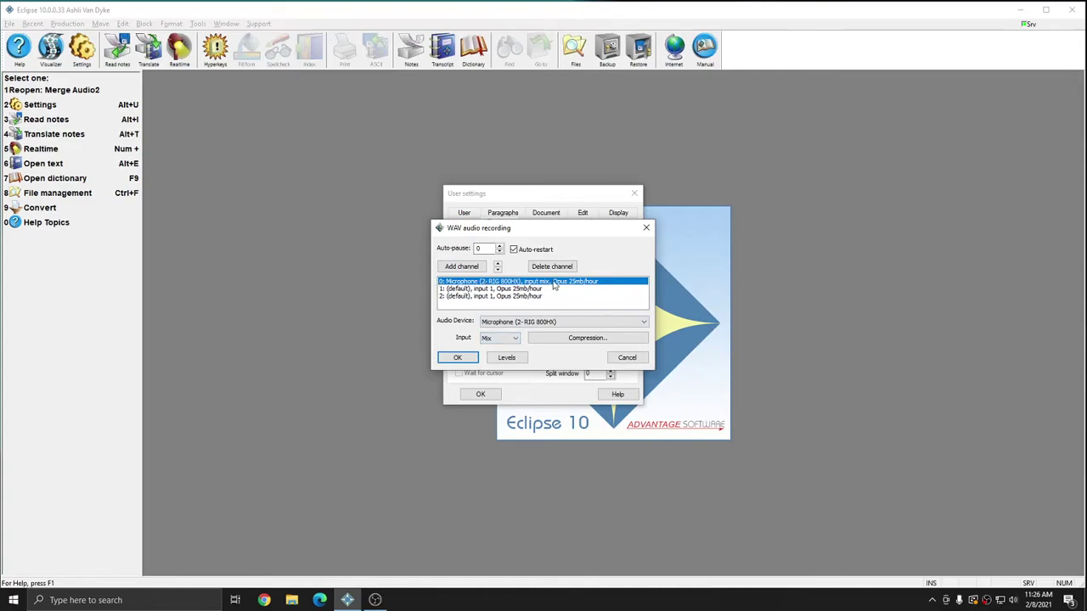
pyautogui.click(540, 288)
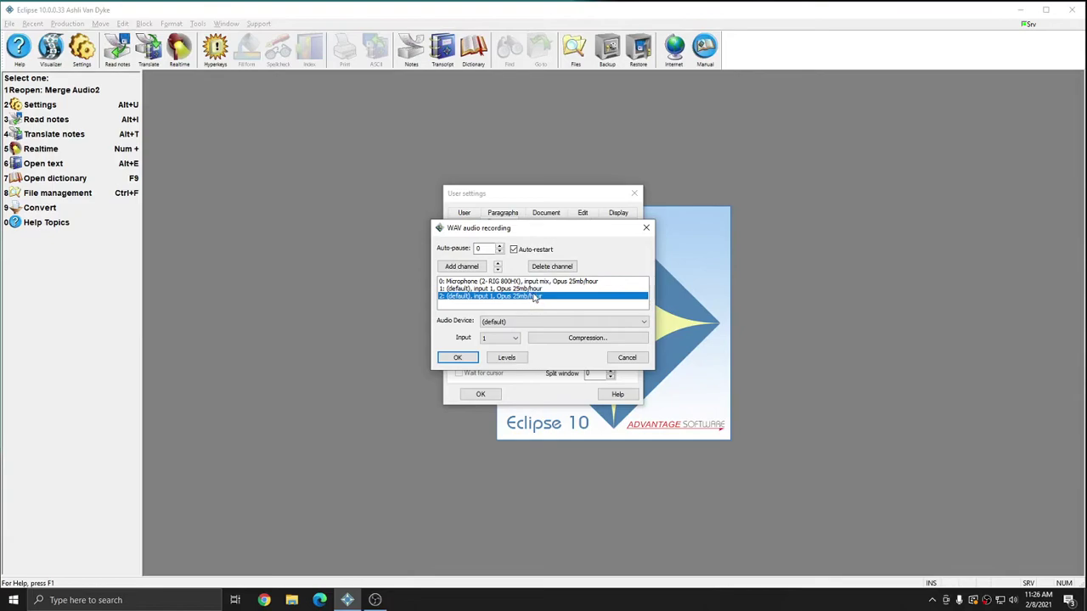
pyautogui.click(535, 290)
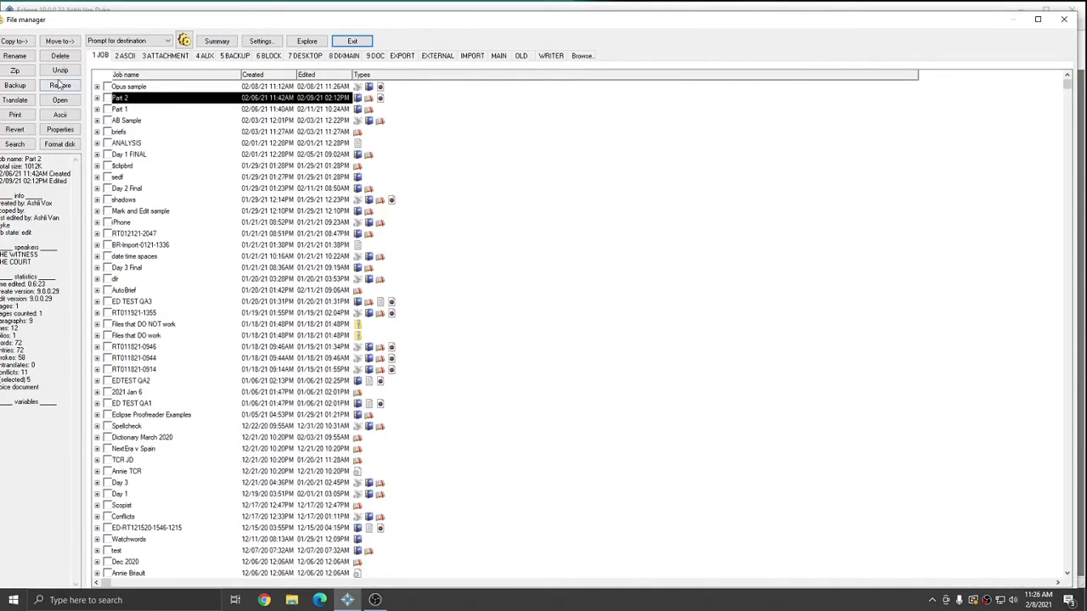
# Step: Inspect the Opus sample and Part 2 job files, then open the Opus sample text transcript
pyautogui.click(97, 87)
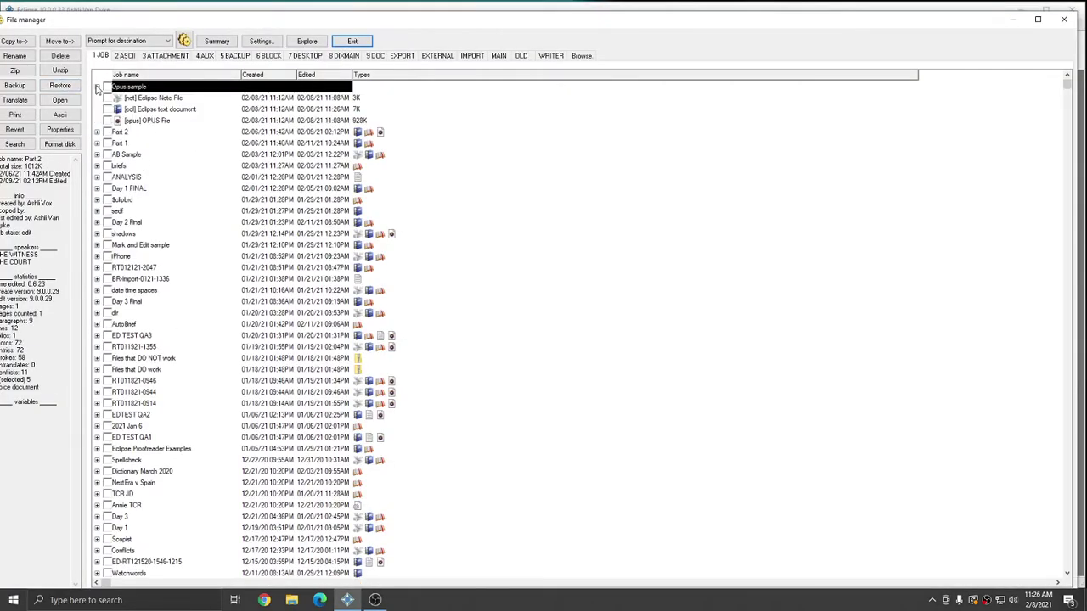
pyautogui.click(289, 121)
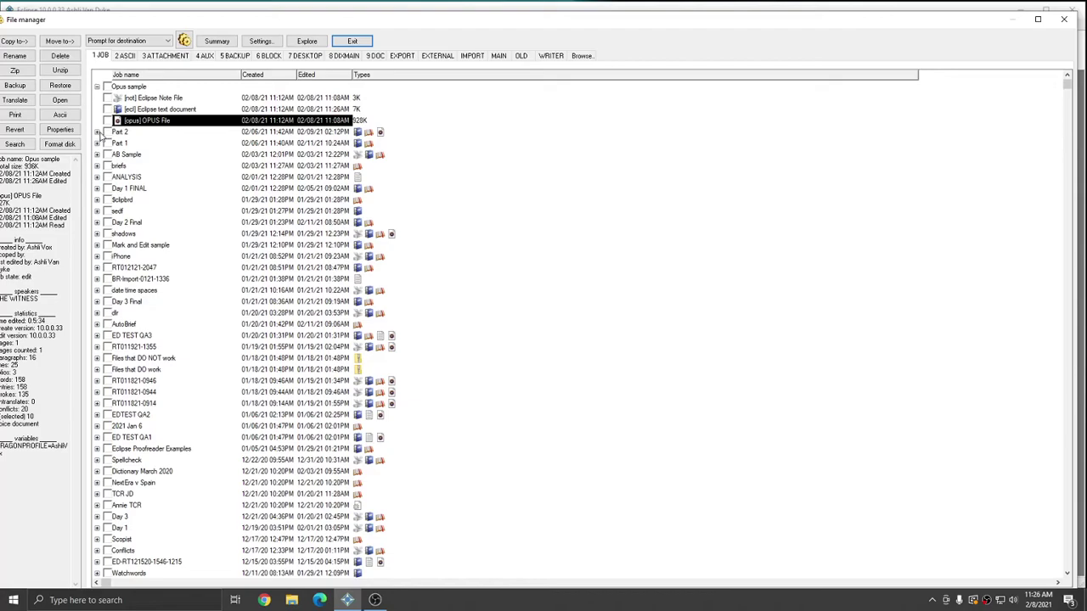
pyautogui.click(98, 134)
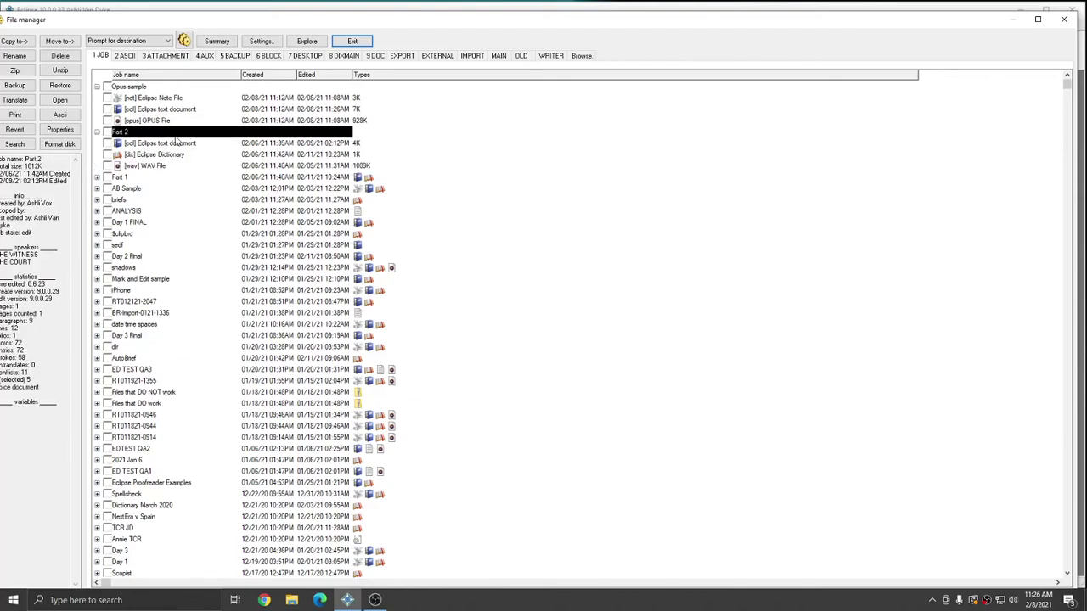
pyautogui.click(129, 167)
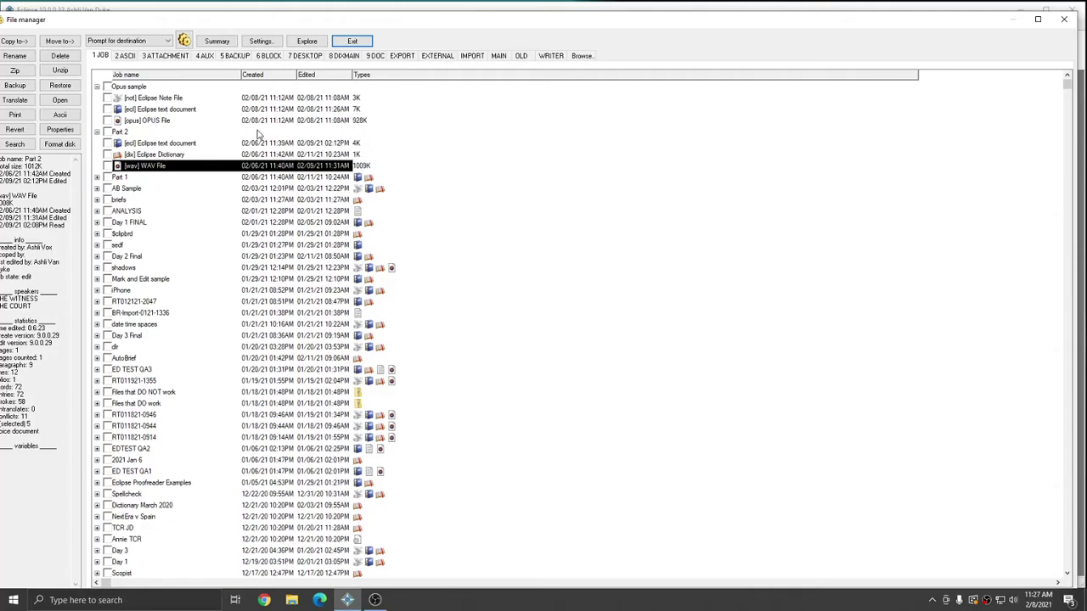
pyautogui.click(108, 109)
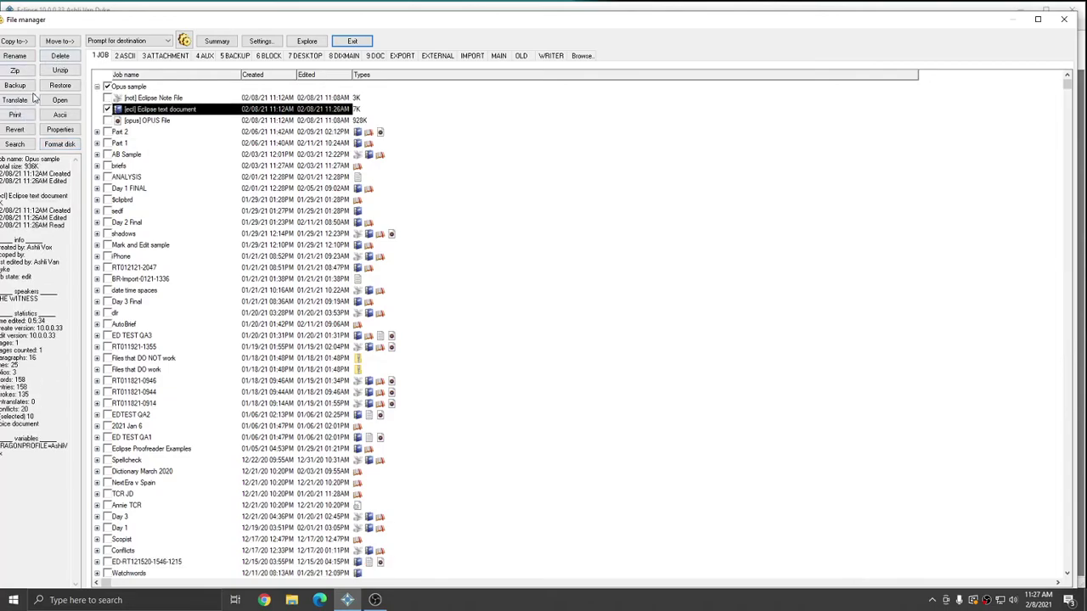
pyautogui.click(60, 100)
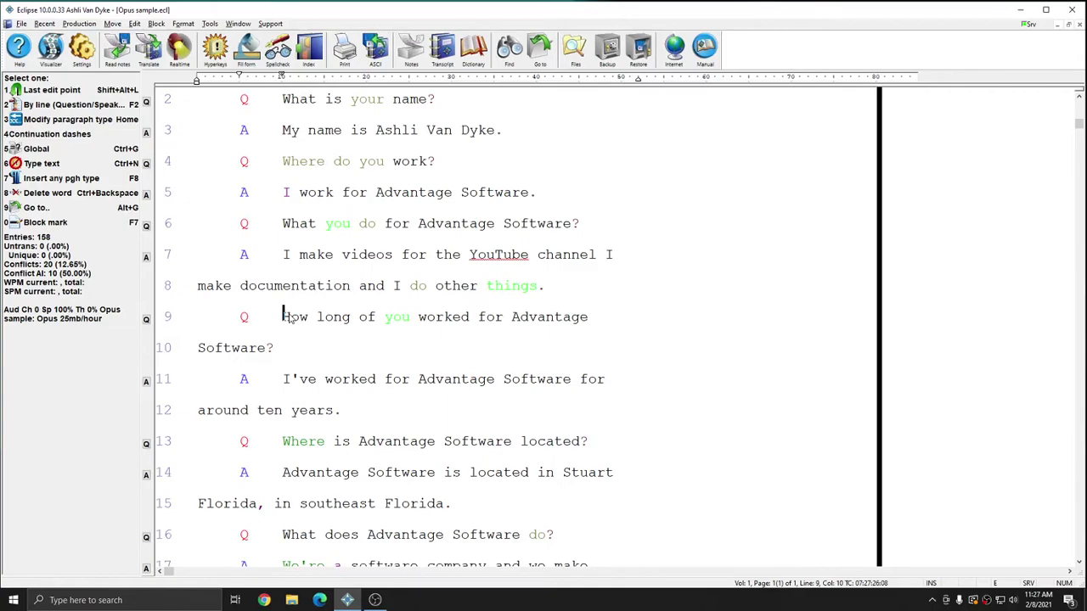
pyautogui.scroll(-4, 289, 317)
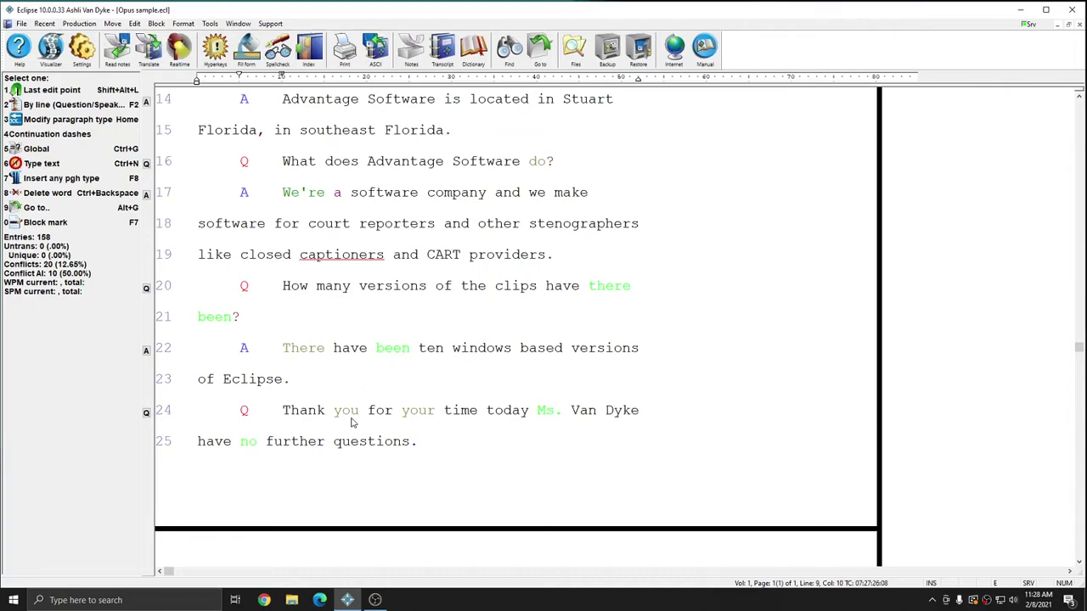
pyautogui.click(286, 410)
pyautogui.scroll(5, 287, 410)
pyautogui.scroll(2, 287, 410)
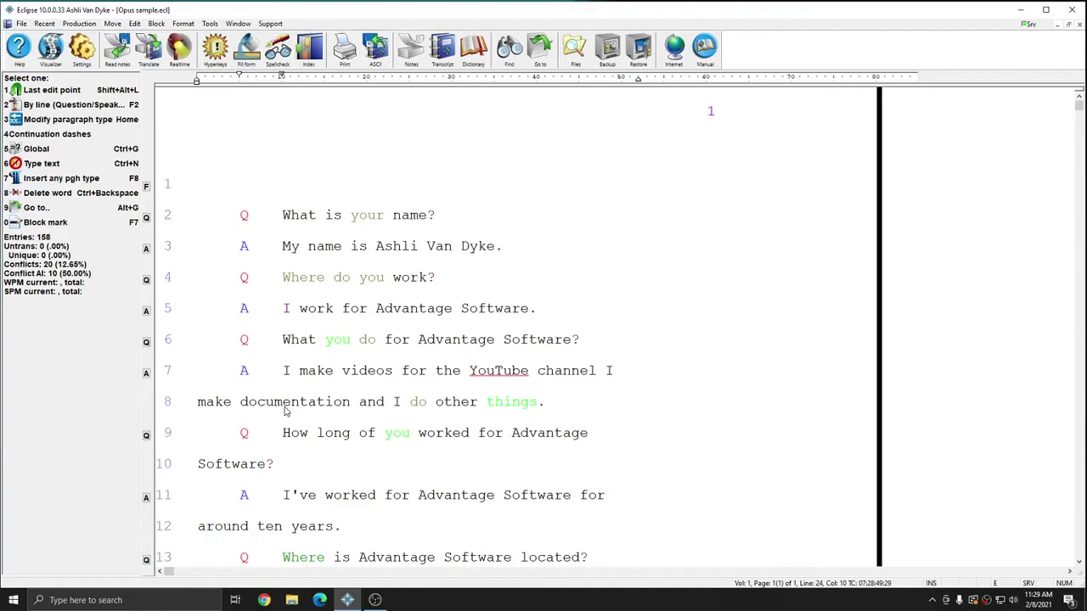
# Step: Block-mark the answer on lines 7–8 of the transcript
pyautogui.click(283, 371)
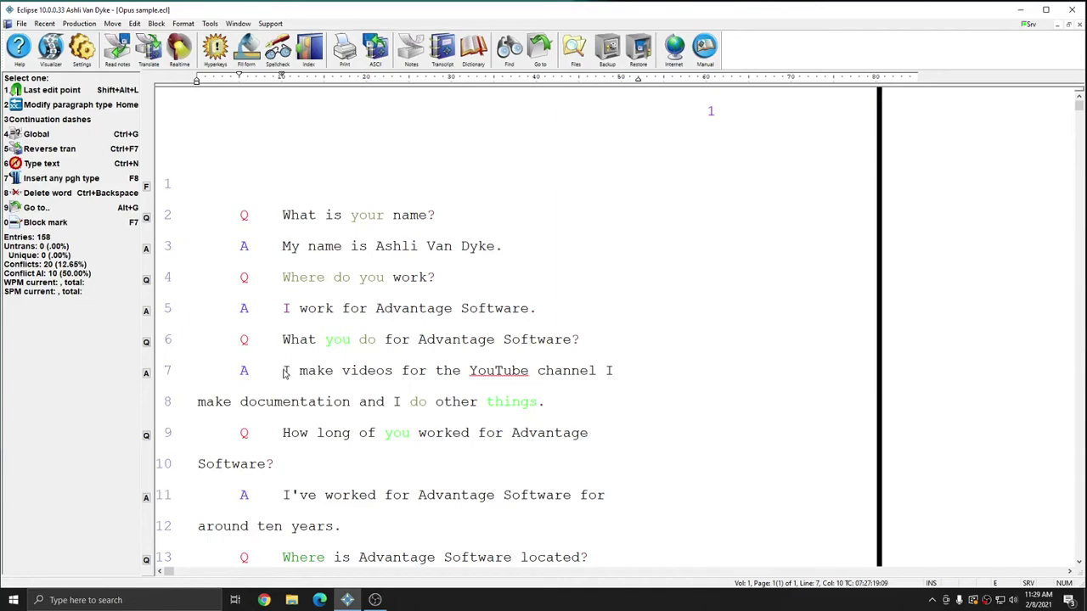
pyautogui.press('Home')
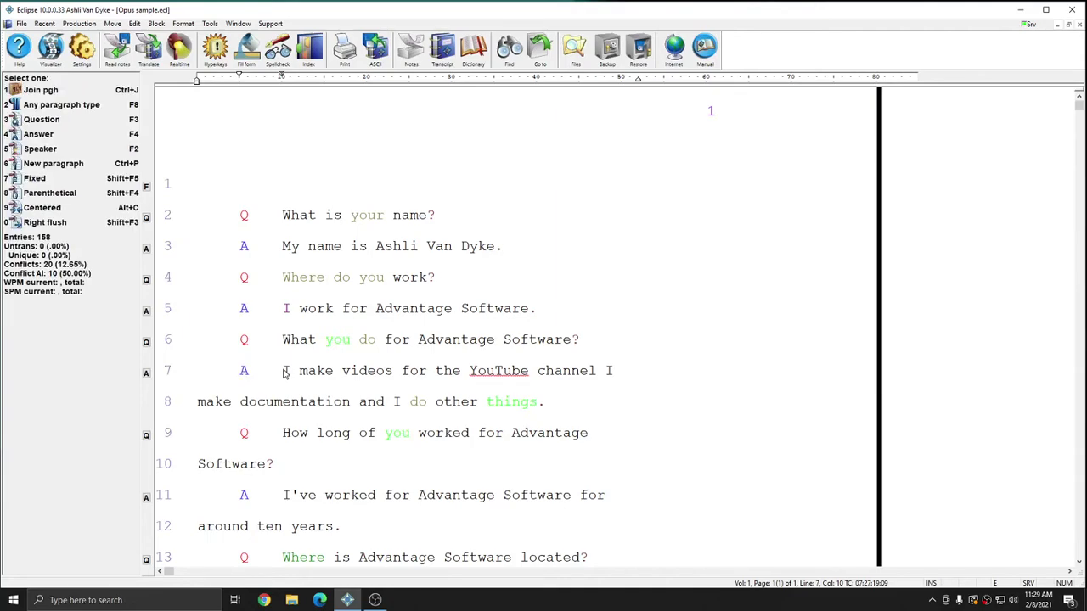
pyautogui.press('F8')
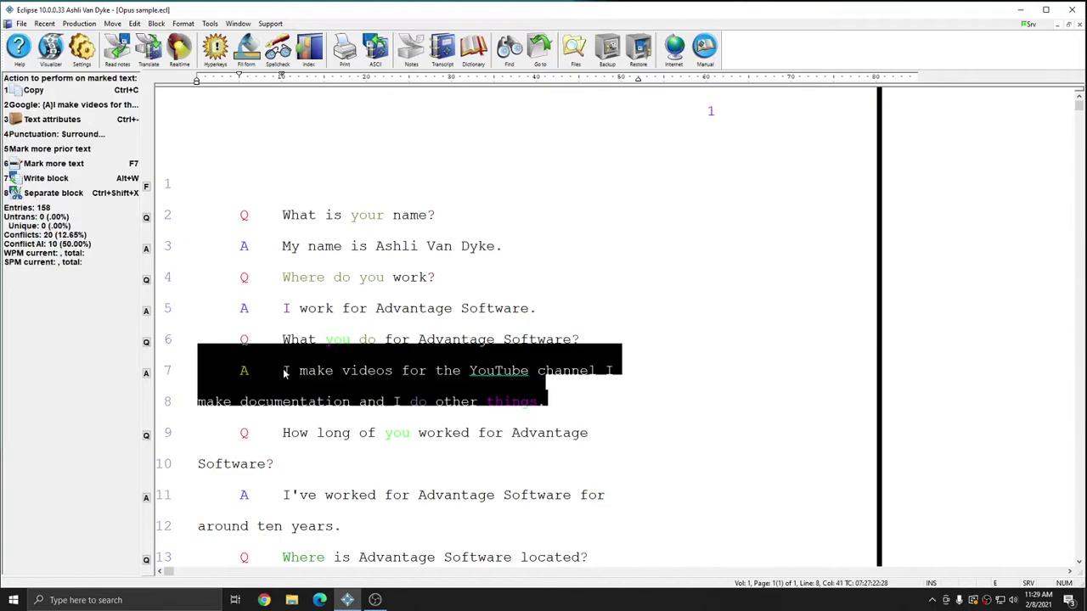
# Step: Redact the marked answer's audio from the multimedia control panel, then open the file manager
pyautogui.click(210, 24)
pyautogui.moveTo(235, 71)
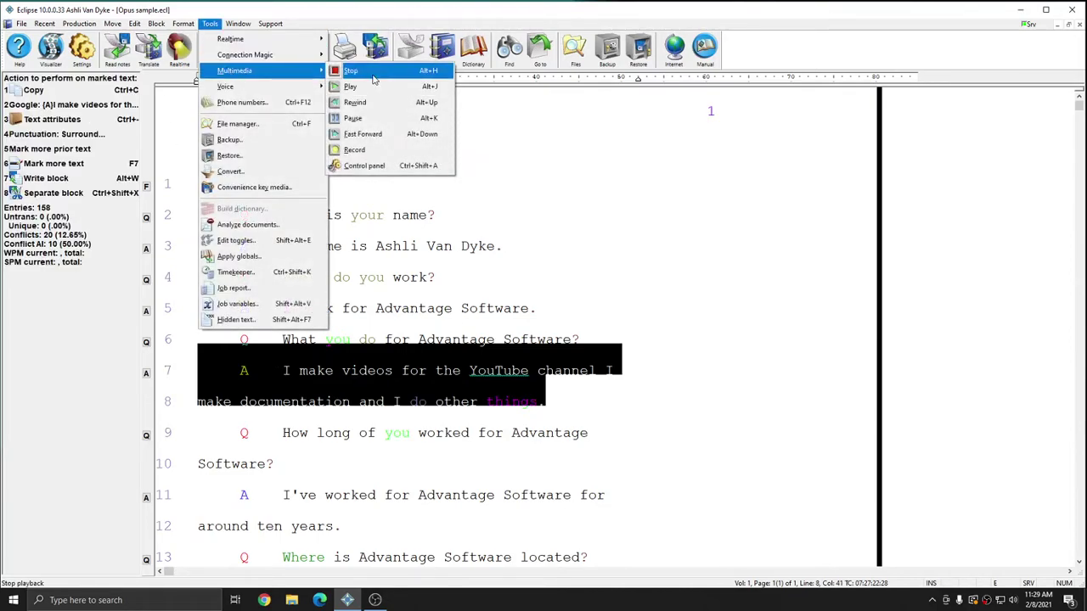
pyautogui.click(364, 166)
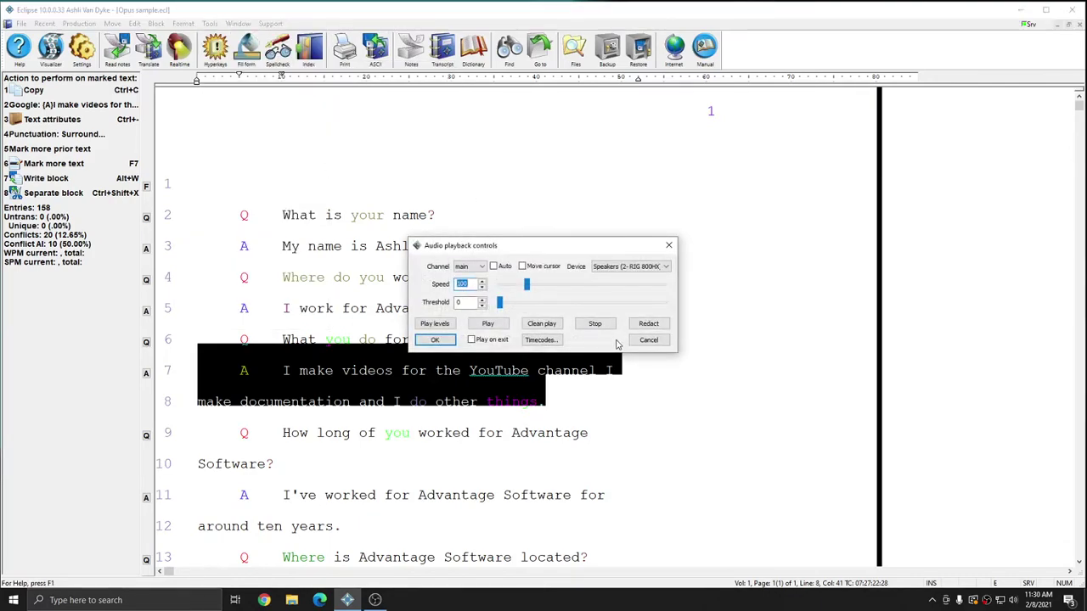
pyautogui.click(648, 324)
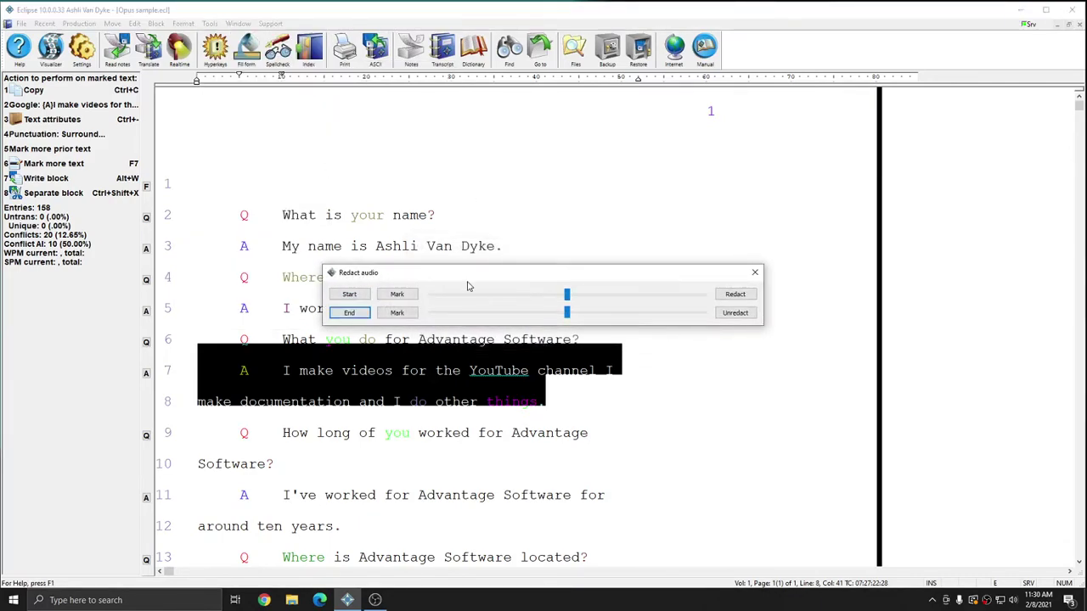
pyautogui.click(349, 297)
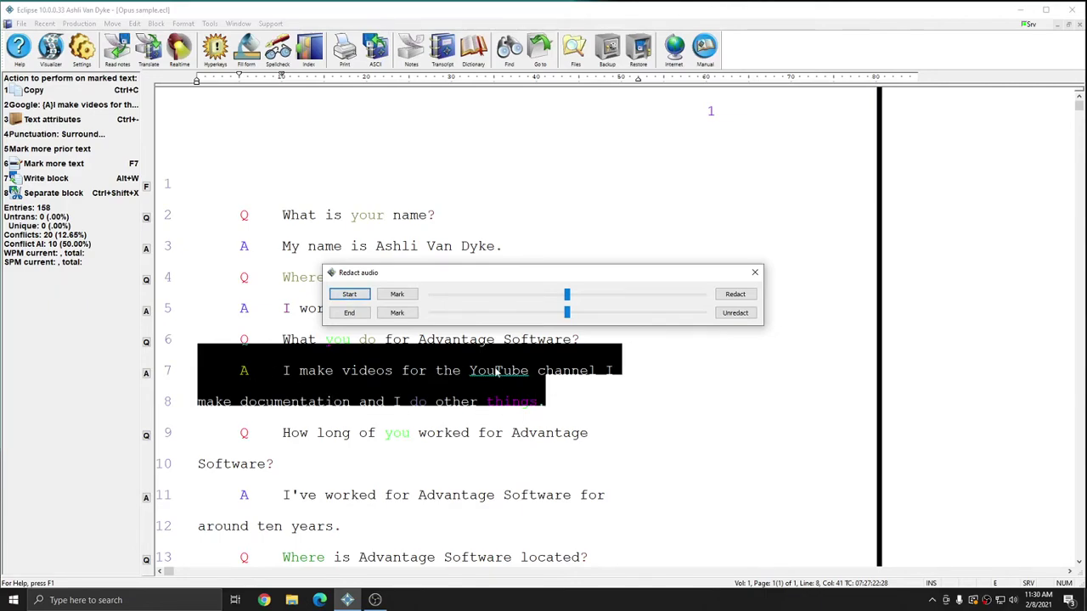
pyautogui.click(736, 295)
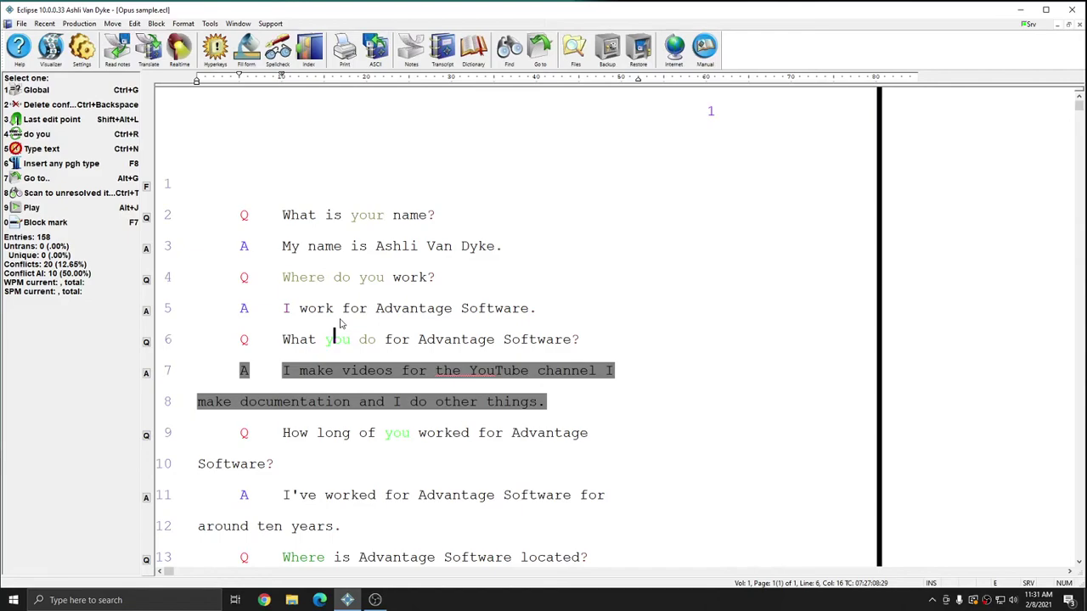
pyautogui.hotkey('ctrl', 'o')
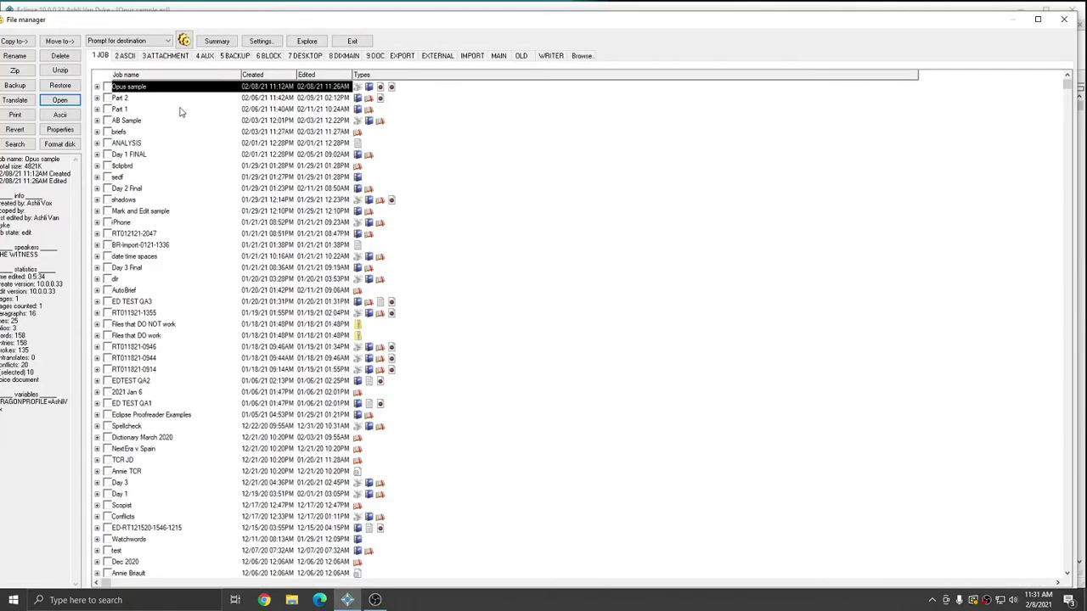
# Step: Confirm Opus sample now lists a _redacted WAV file, then return to the transcript
pyautogui.click(97, 87)
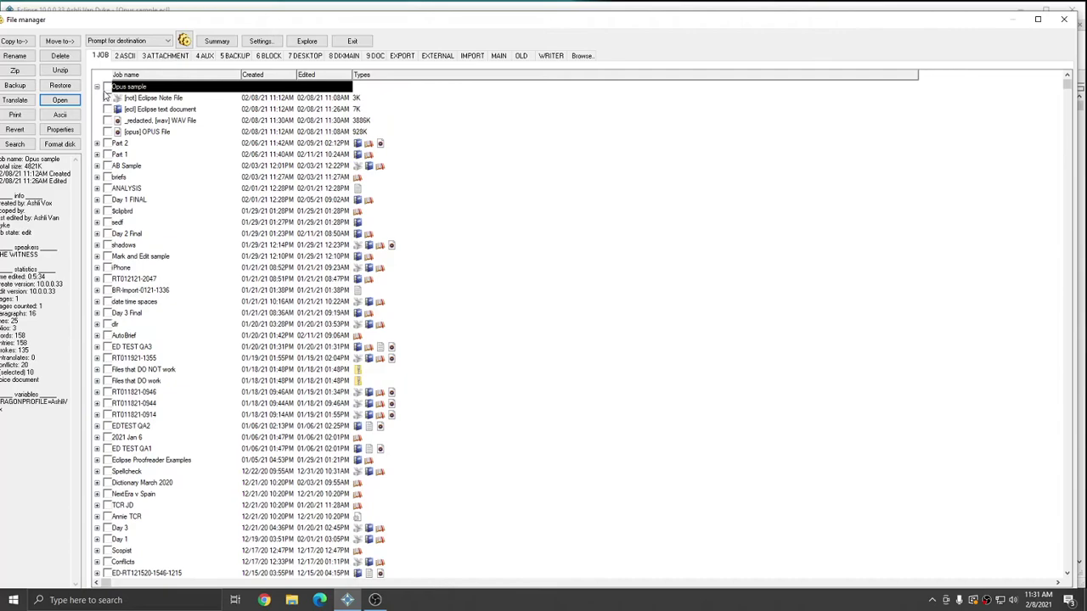
pyautogui.click(164, 121)
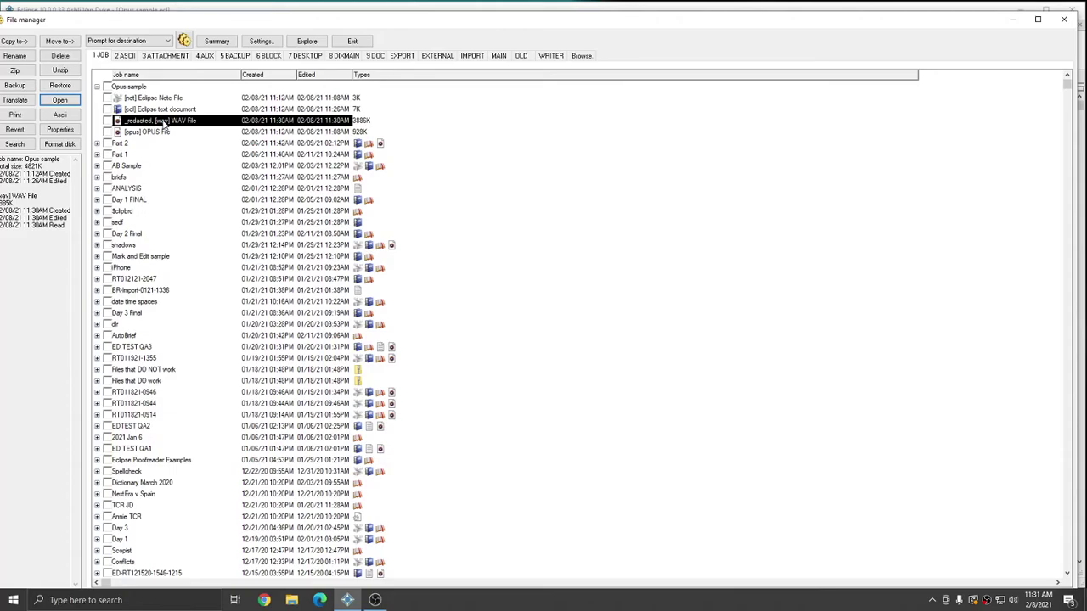
pyautogui.doubleClick(165, 122)
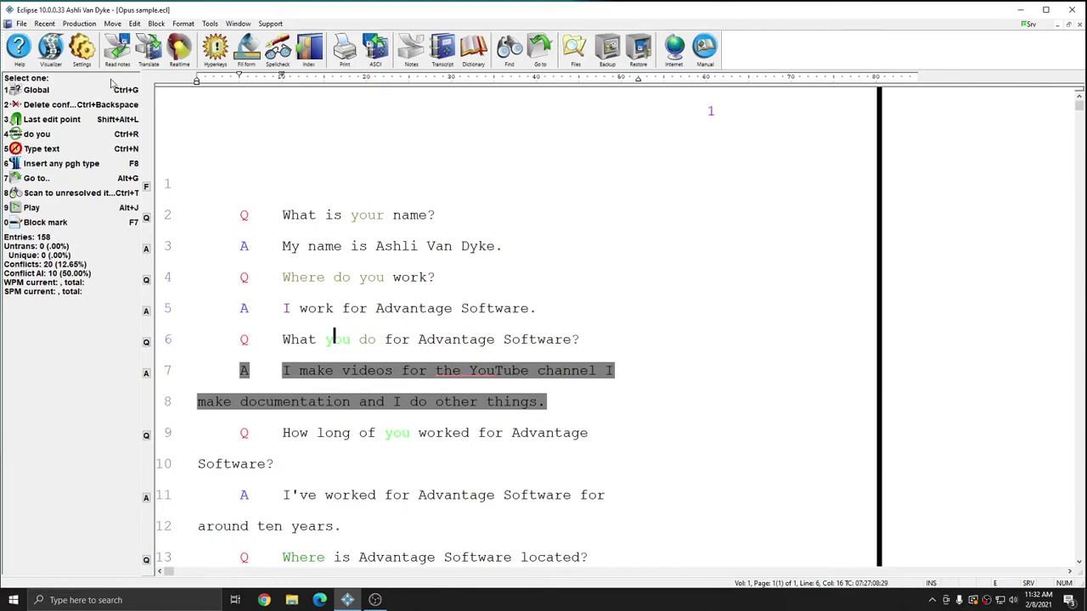
# Step: Reopen the realtime audio recording settings and select channel 1 among the Opus 25mb/hour channels
pyautogui.click(81, 47)
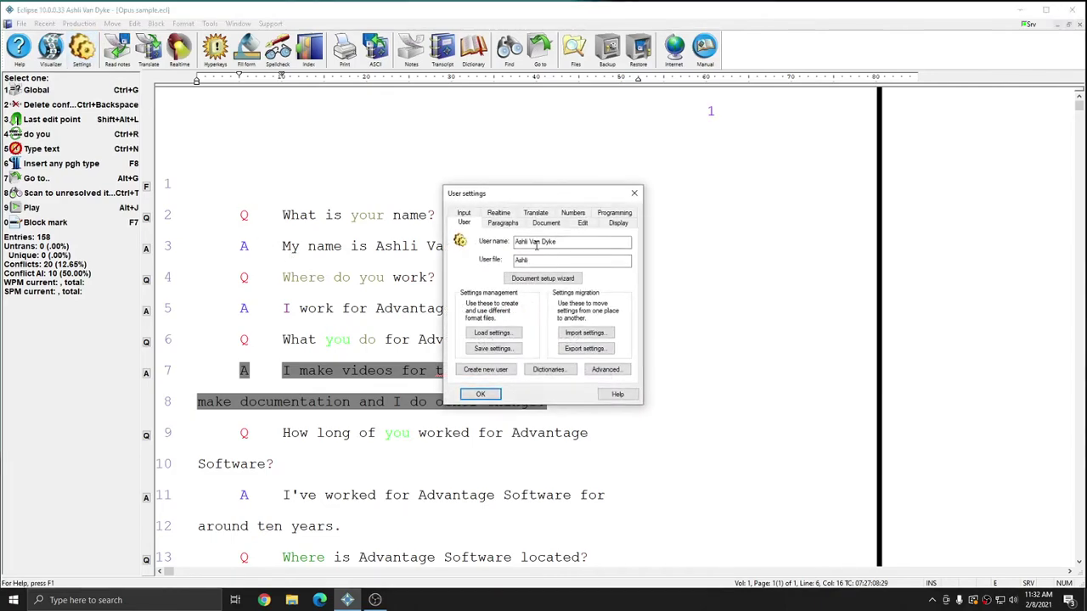
pyautogui.click(500, 213)
pyautogui.click(594, 302)
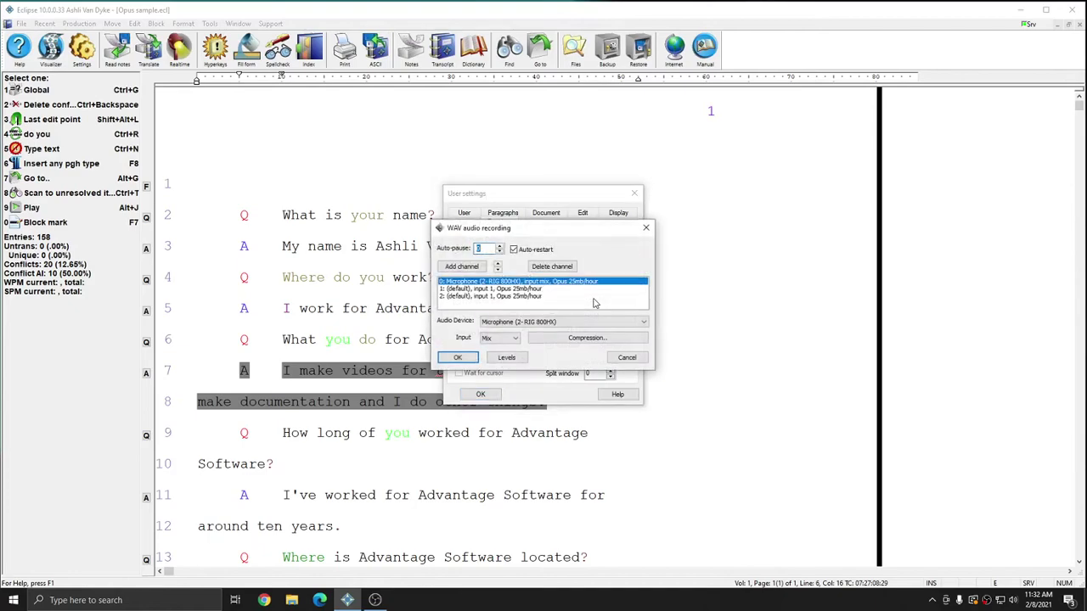
pyautogui.click(533, 289)
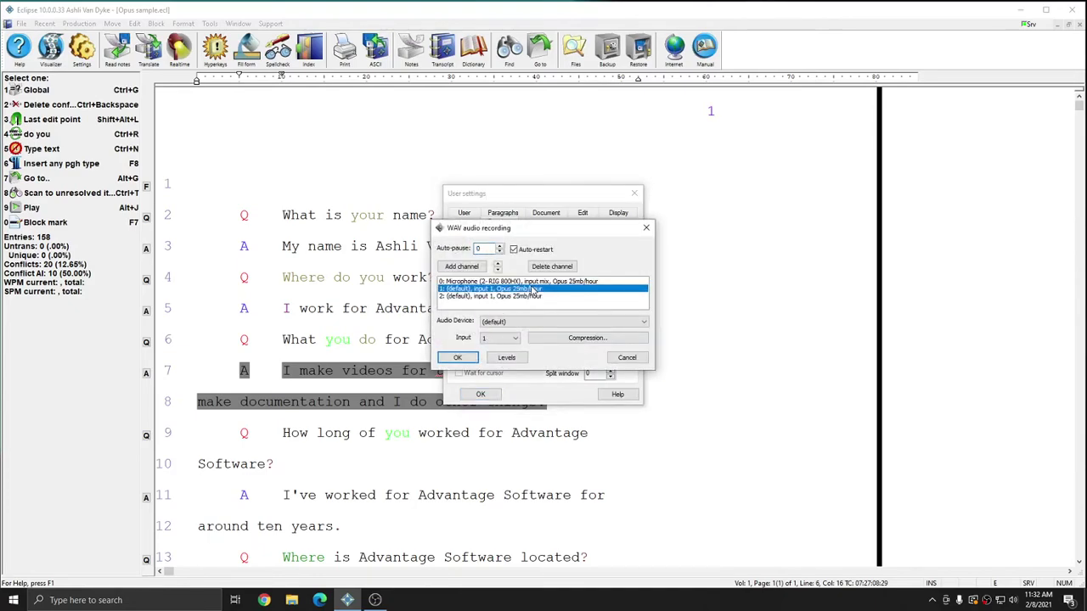